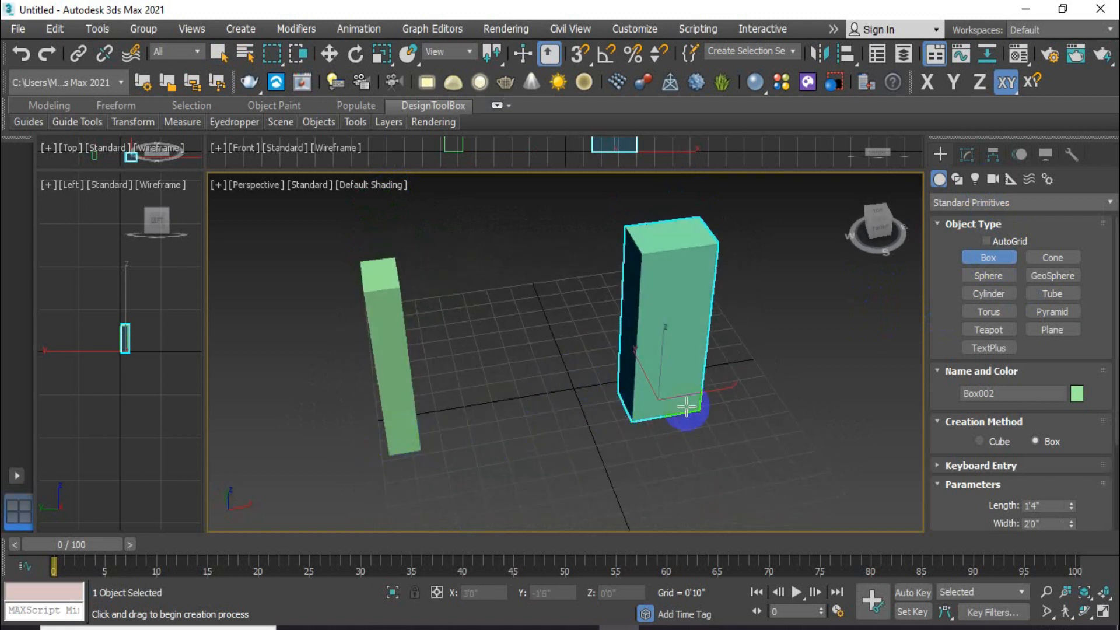
Step: Switch to Select and Move, deselect the boxes, and start a Tape helper from Helpers
{"action": "left_click", "coordinate": [329, 53]}
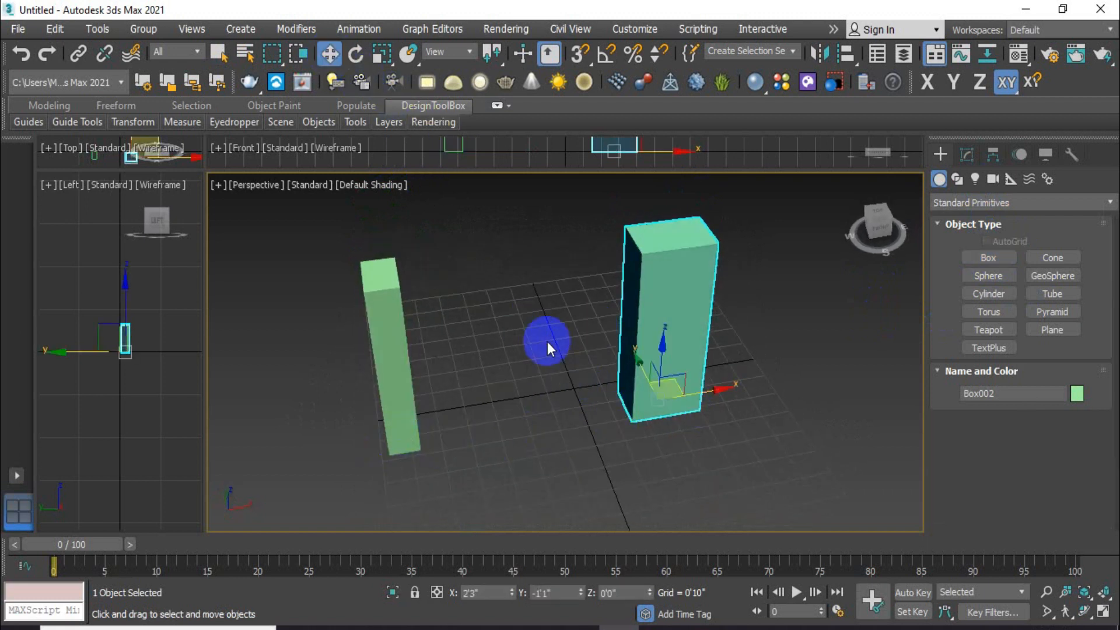
{"action": "left_click", "coordinate": [548, 343]}
{"action": "middle_click_drag", "start_coordinate": [562, 393], "coordinate": [607, 389], "text": "alt"}
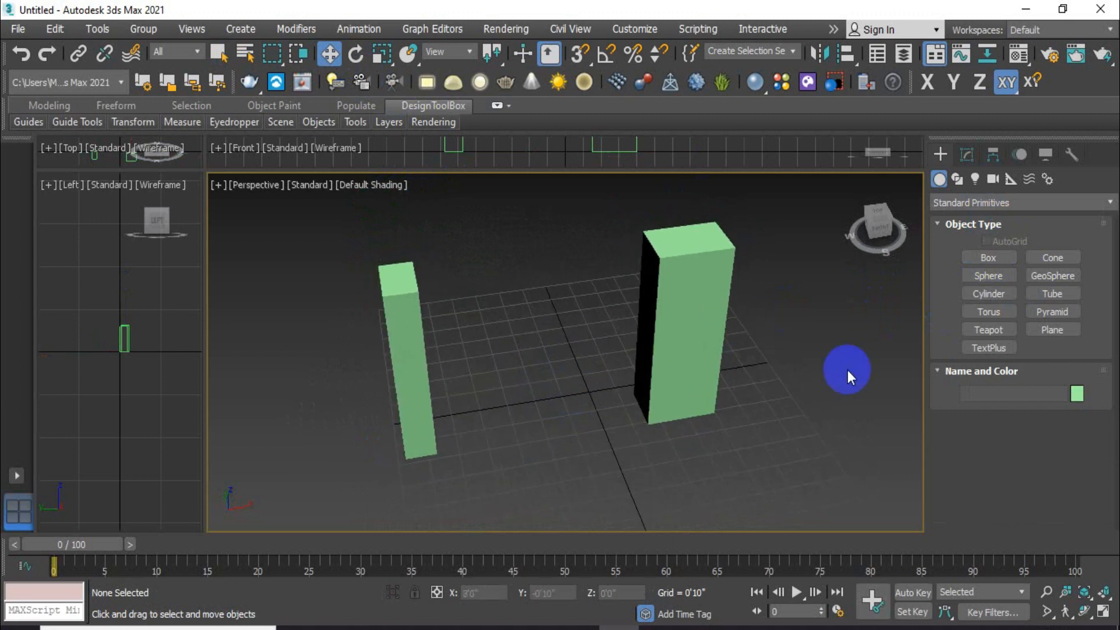
{"action": "left_click", "coordinate": [1009, 179]}
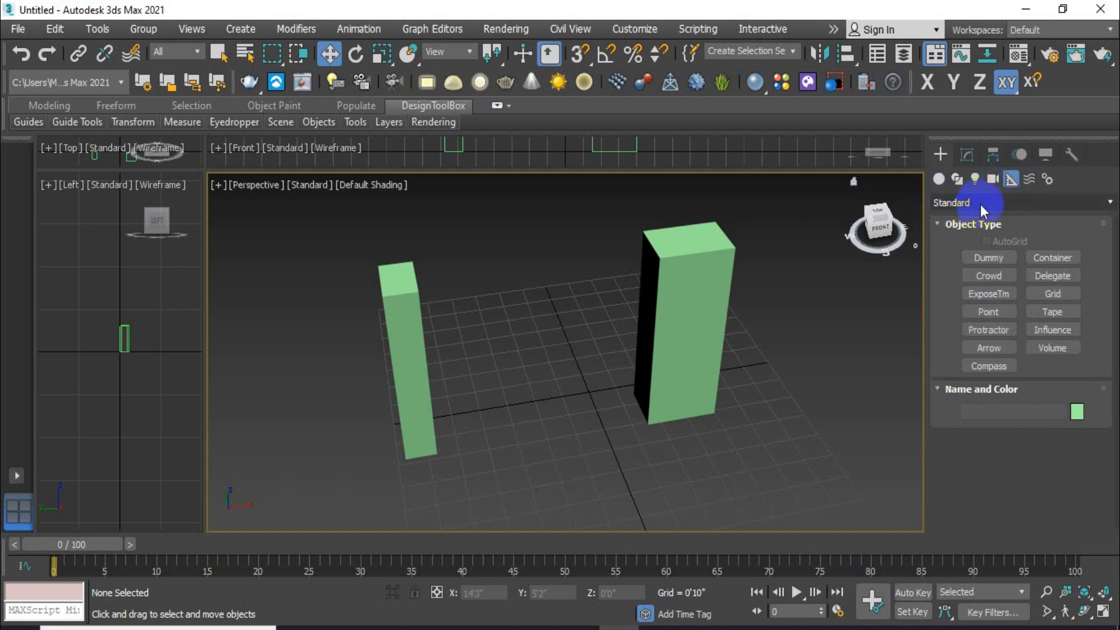
{"action": "left_click", "coordinate": [1053, 312]}
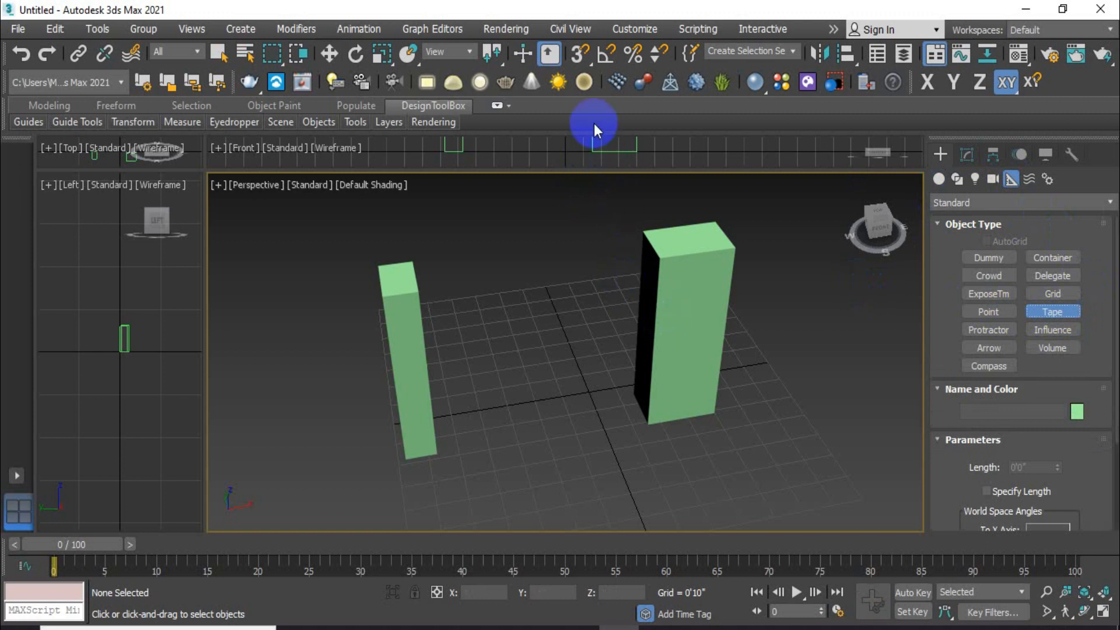
Step: With snaps on, stretch a Tape from the left box's base to the right box, reading 6'0"
{"action": "left_click", "coordinate": [577, 53]}
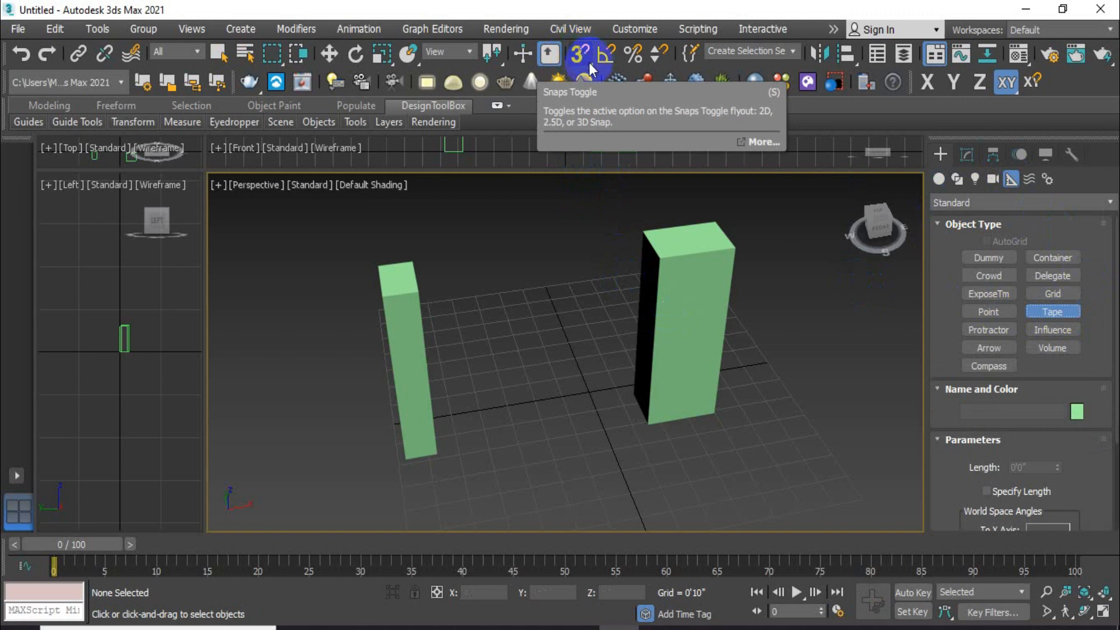
{"action": "left_click", "coordinate": [583, 58]}
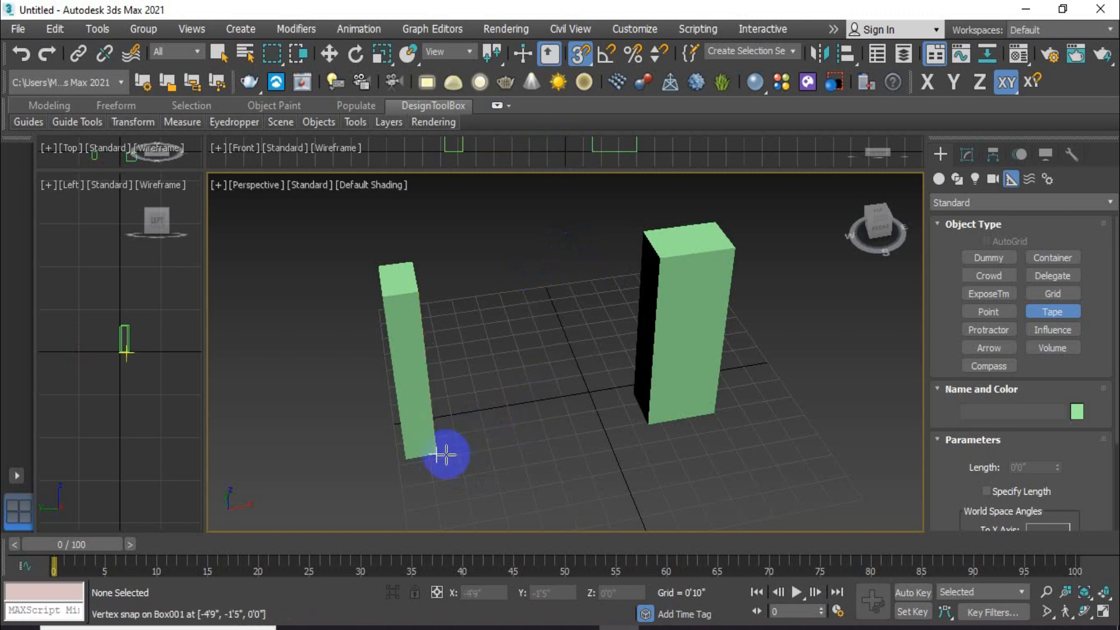
{"action": "left_click_drag", "start_coordinate": [445, 454], "coordinate": [647, 426]}
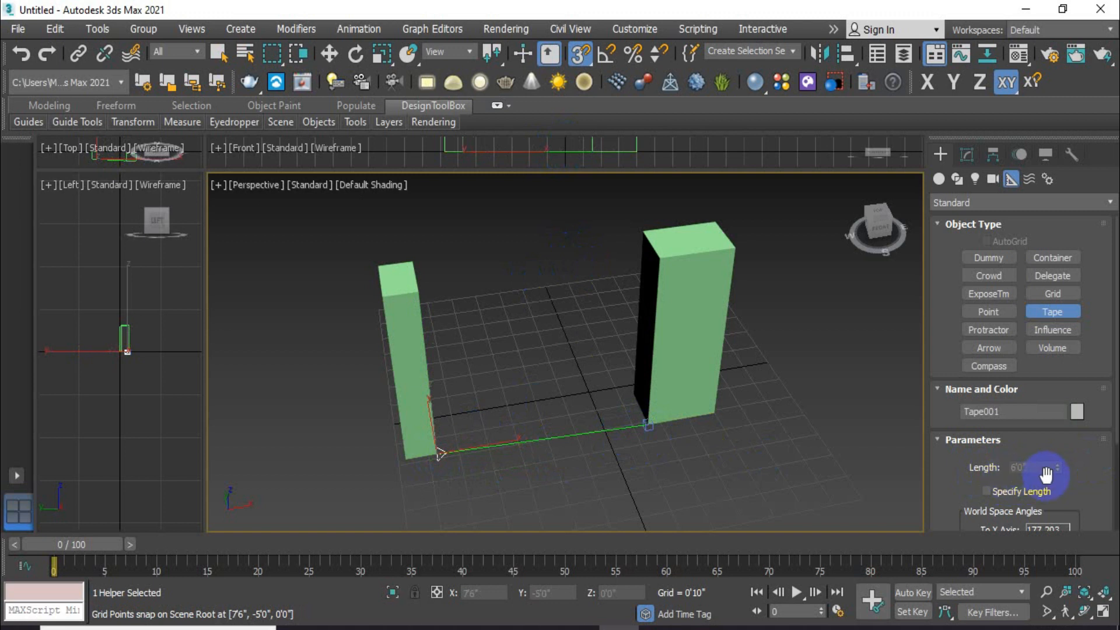
Step: Turn off snaps, remove the first tape helper, recentre the view, and select Box002
{"action": "left_click", "coordinate": [329, 54]}
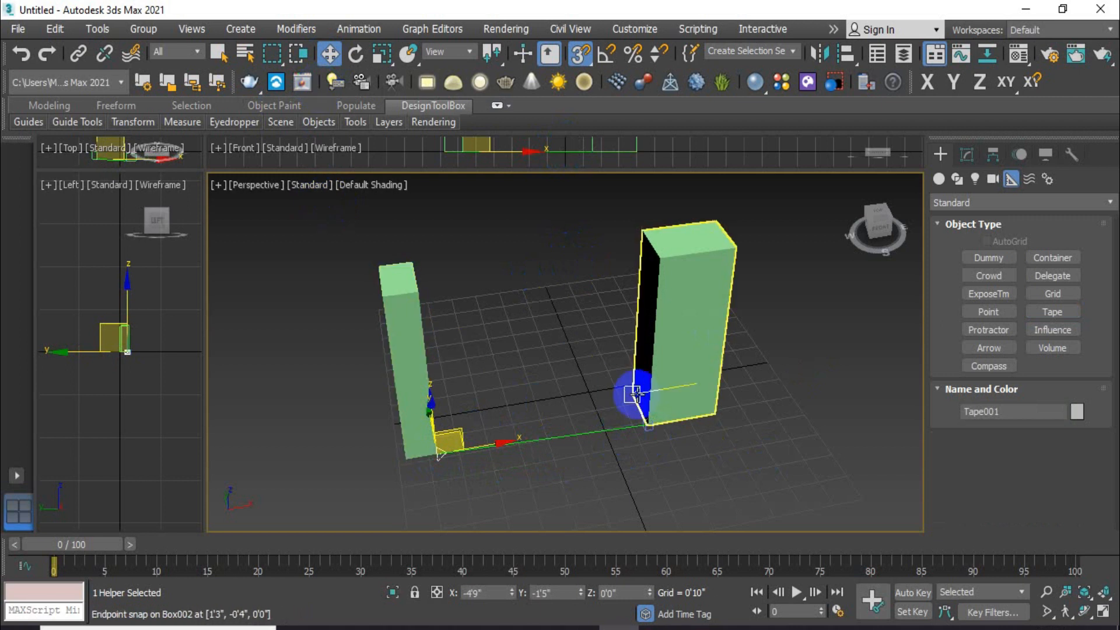
{"action": "left_click", "coordinate": [514, 268]}
{"action": "left_click", "coordinate": [583, 58]}
{"action": "left_click", "coordinate": [540, 440]}
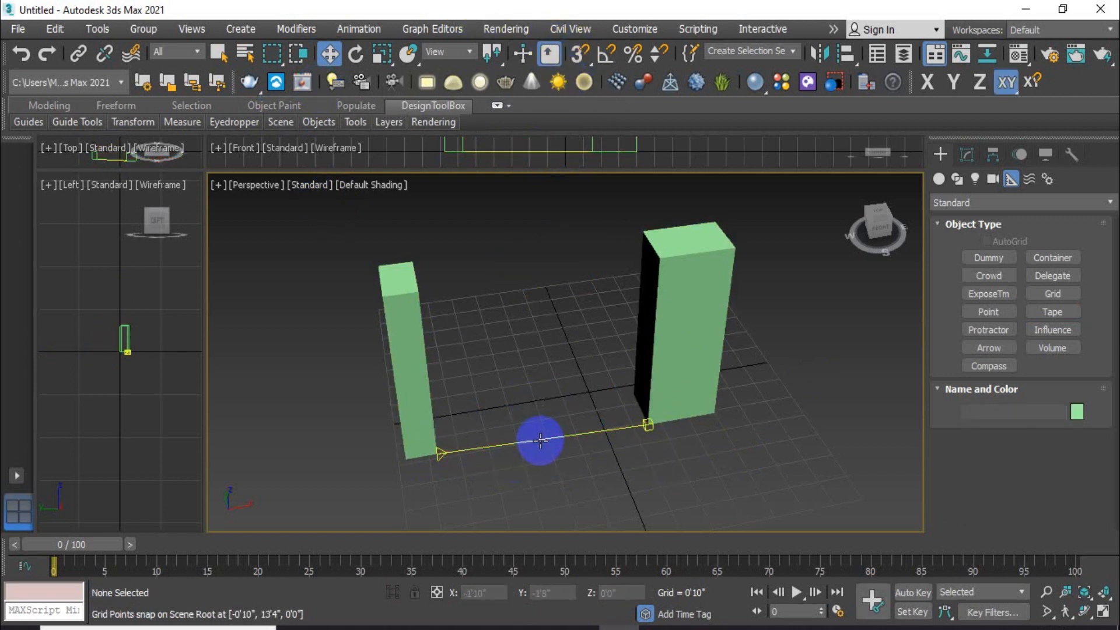
{"action": "left_click", "coordinate": [540, 440]}
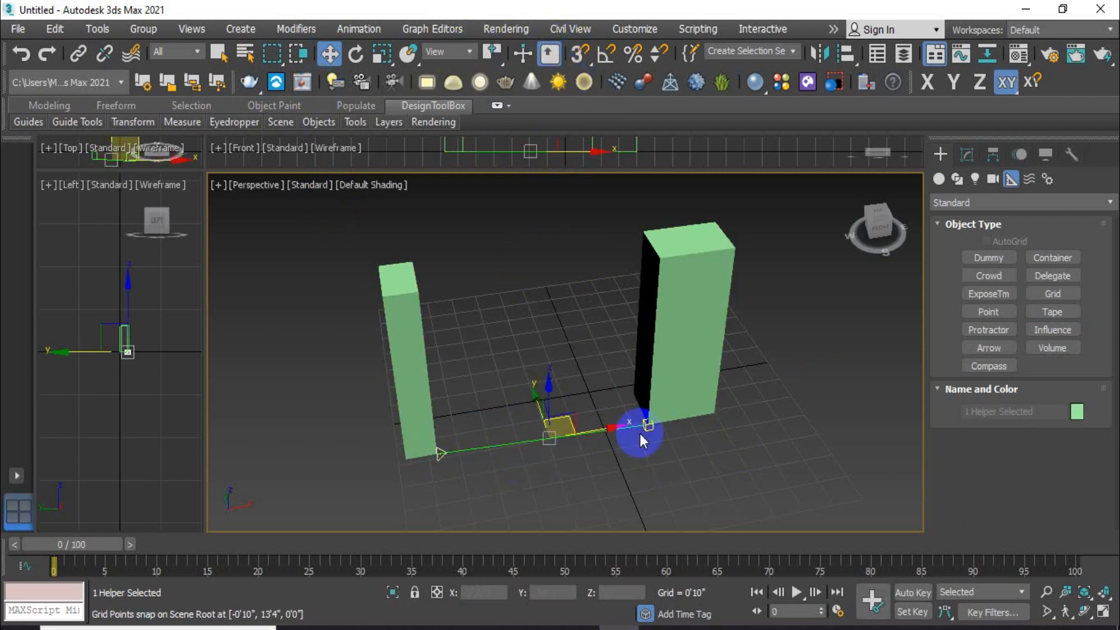
{"action": "left_click", "coordinate": [529, 431]}
{"action": "middle_click_drag", "start_coordinate": [527, 432], "coordinate": [494, 415]}
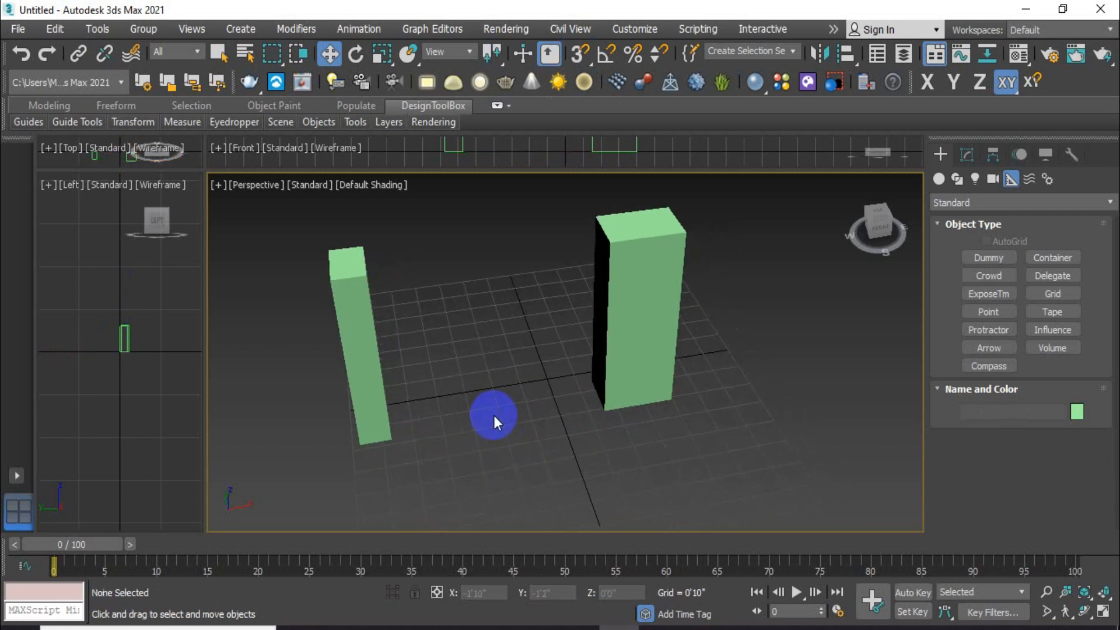
{"action": "left_click", "coordinate": [642, 394]}
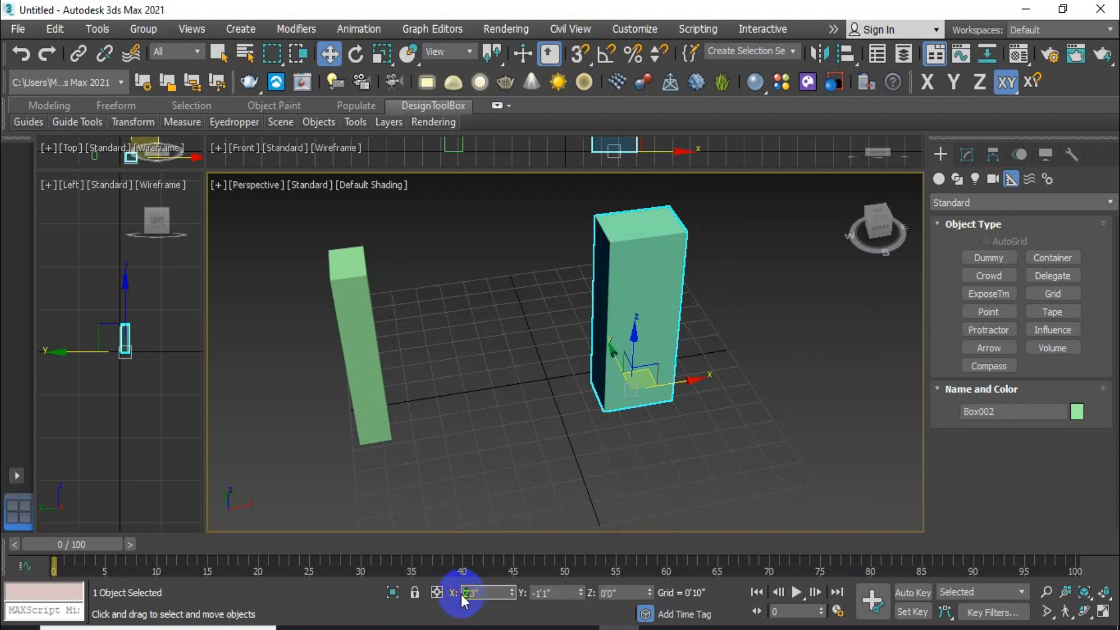
Step: Move Box002 to X 3'3", then with snaps on start a new tape from the left box's base
{"action": "type", "text": "3"}
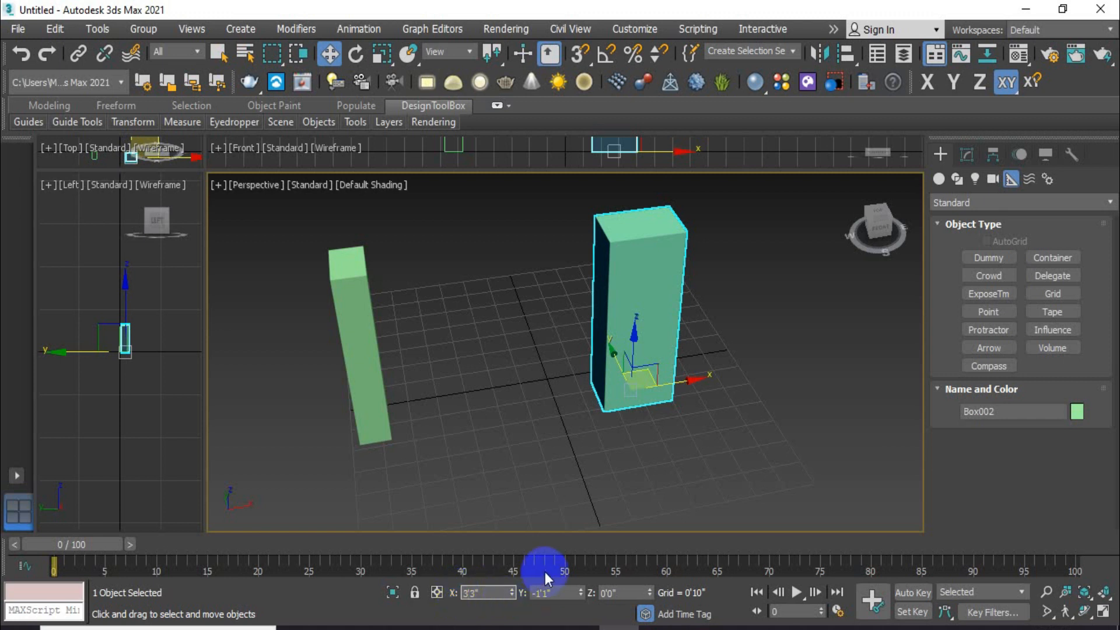
{"action": "key", "text": "Return"}
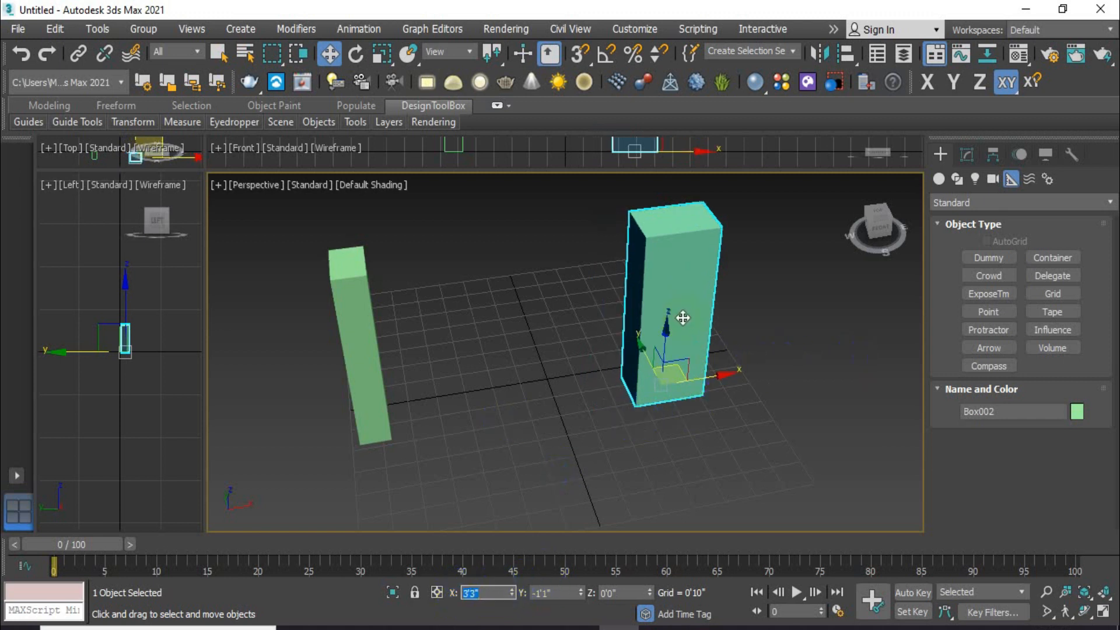
{"action": "left_click", "coordinate": [581, 54]}
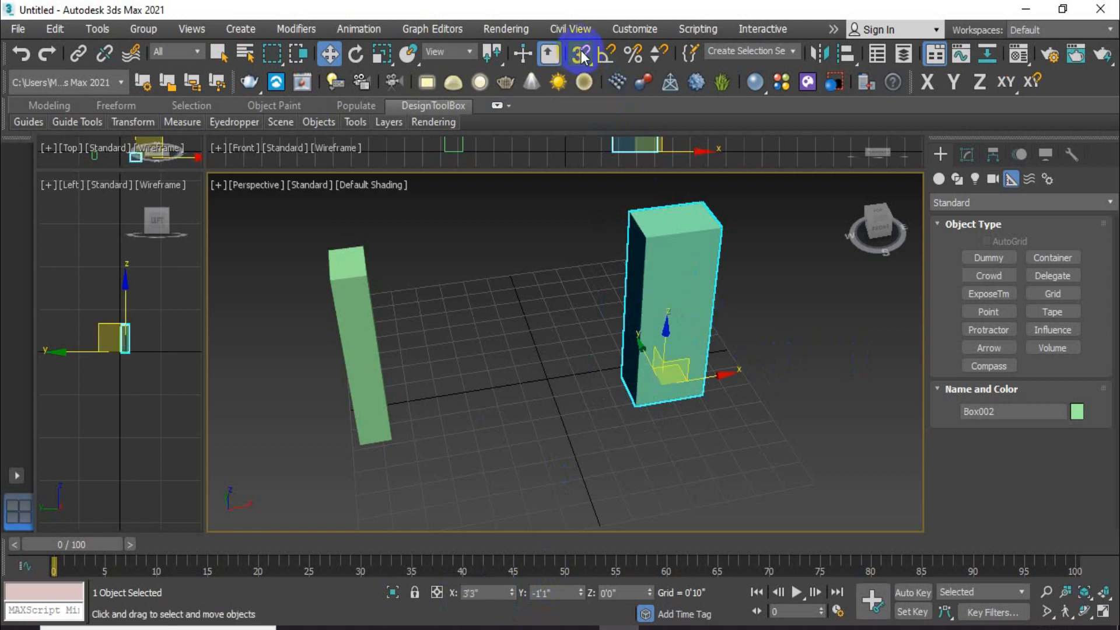
{"action": "left_click", "coordinate": [1051, 314]}
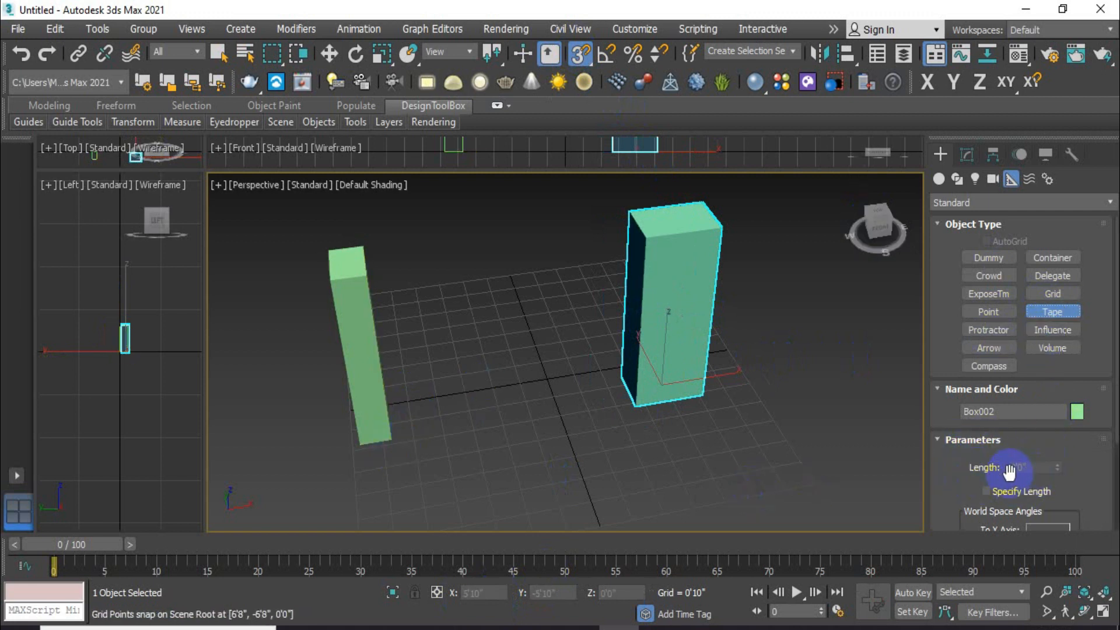
{"action": "left_click_drag", "start_coordinate": [391, 439], "coordinate": [635, 406]}
Step: End the tape at the right box's base, reading 7'0", then select and delete it
{"action": "left_click", "coordinate": [1032, 470]}
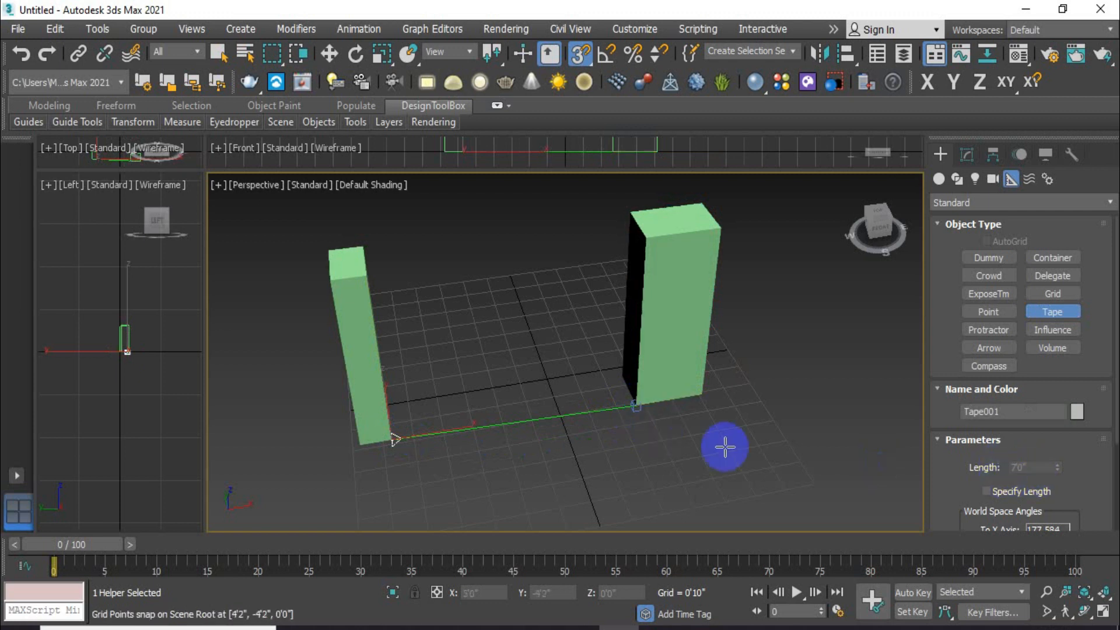
{"action": "left_click", "coordinate": [695, 448]}
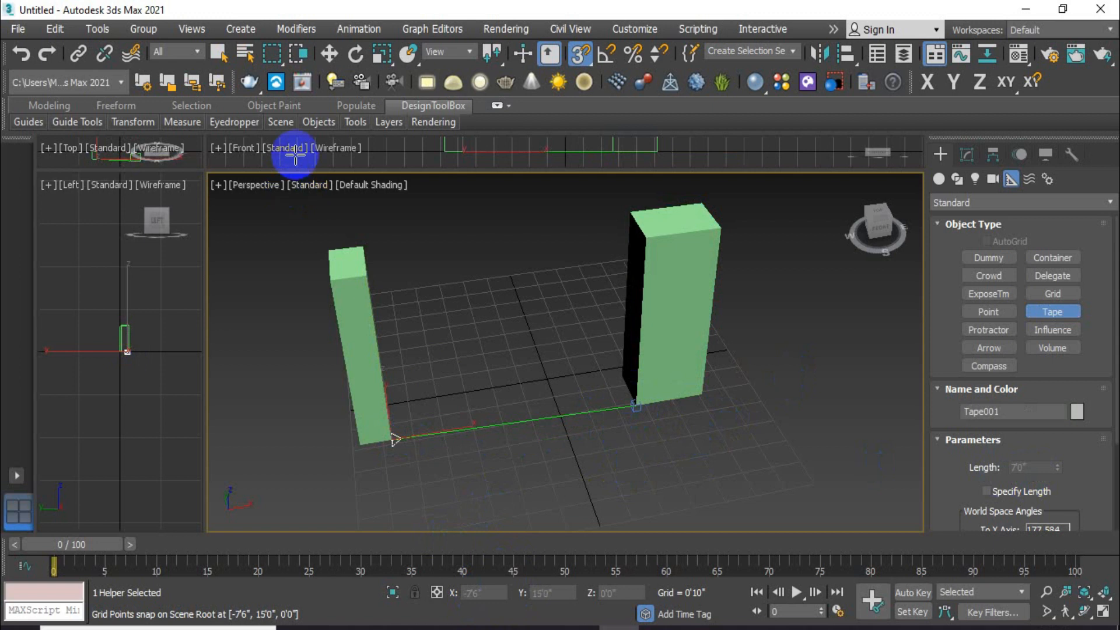
{"action": "left_click", "coordinate": [330, 55]}
{"action": "left_click", "coordinate": [219, 54]}
{"action": "left_click", "coordinate": [562, 380]}
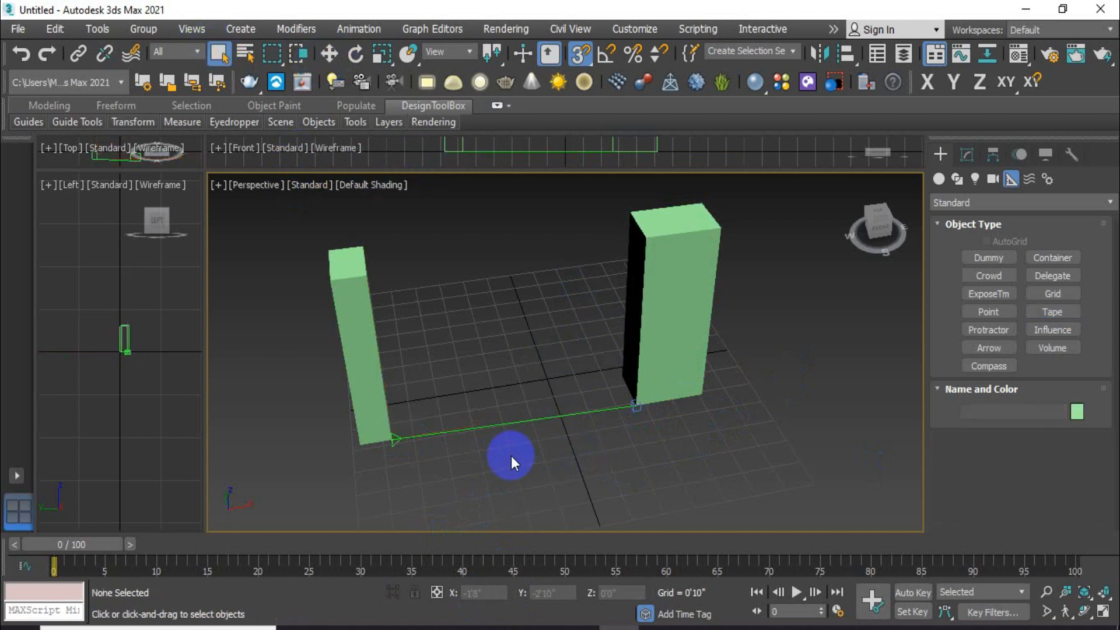
{"action": "left_click", "coordinate": [528, 418]}
{"action": "key", "text": "Delete"}
Step: Pan and orbit the Perspective view to a lower, more frontal angle on the boxes
{"action": "middle_click_drag", "start_coordinate": [625, 375], "coordinate": [650, 377]}
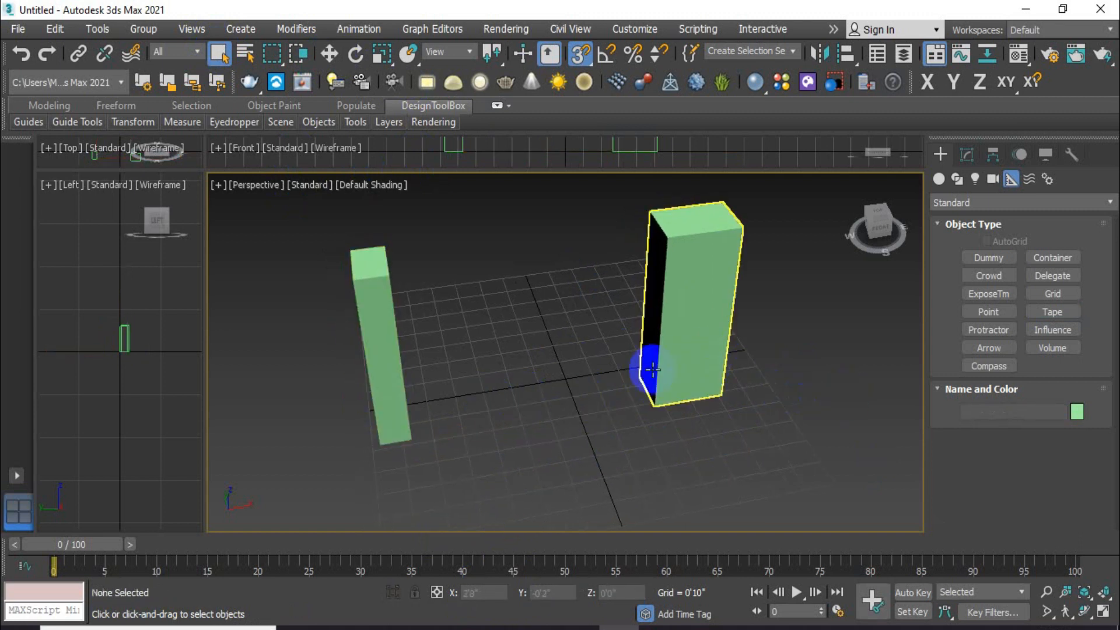
{"action": "mouse_move", "coordinate": [602, 380]}
{"action": "middle_mouse_down", "text": "alt"}
{"action": "mouse_move", "coordinate": [632, 379]}
{"action": "mouse_move", "coordinate": [582, 383]}
{"action": "mouse_move", "coordinate": [656, 393]}
{"action": "mouse_move", "coordinate": [604, 373]}
{"action": "middle_mouse_up", "text": "alt"}
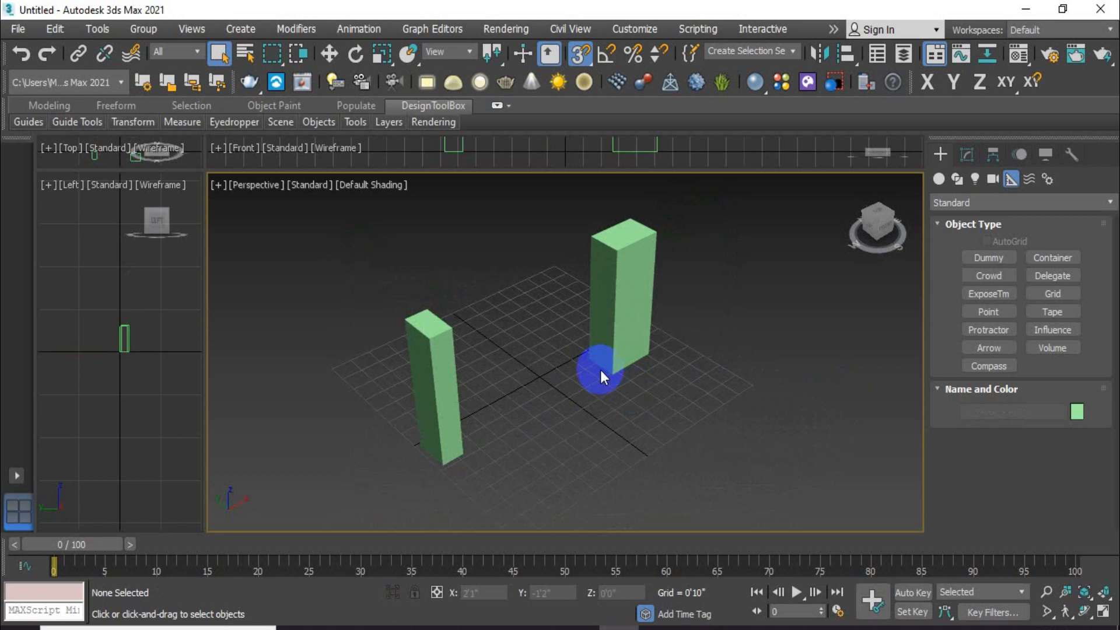
{"action": "middle_click_drag", "start_coordinate": [624, 387], "coordinate": [578, 384], "text": "alt"}
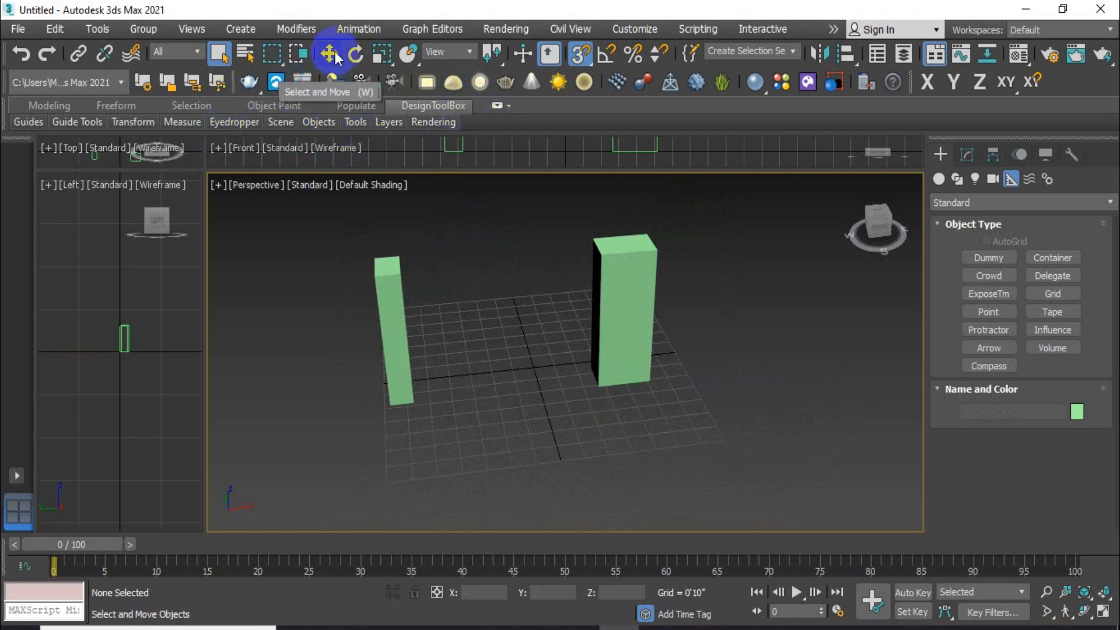
Step: Offset Box002 by 5' in X with Transform Type-In, moving it from 3'3" to 8'3"
{"action": "left_click", "coordinate": [623, 309]}
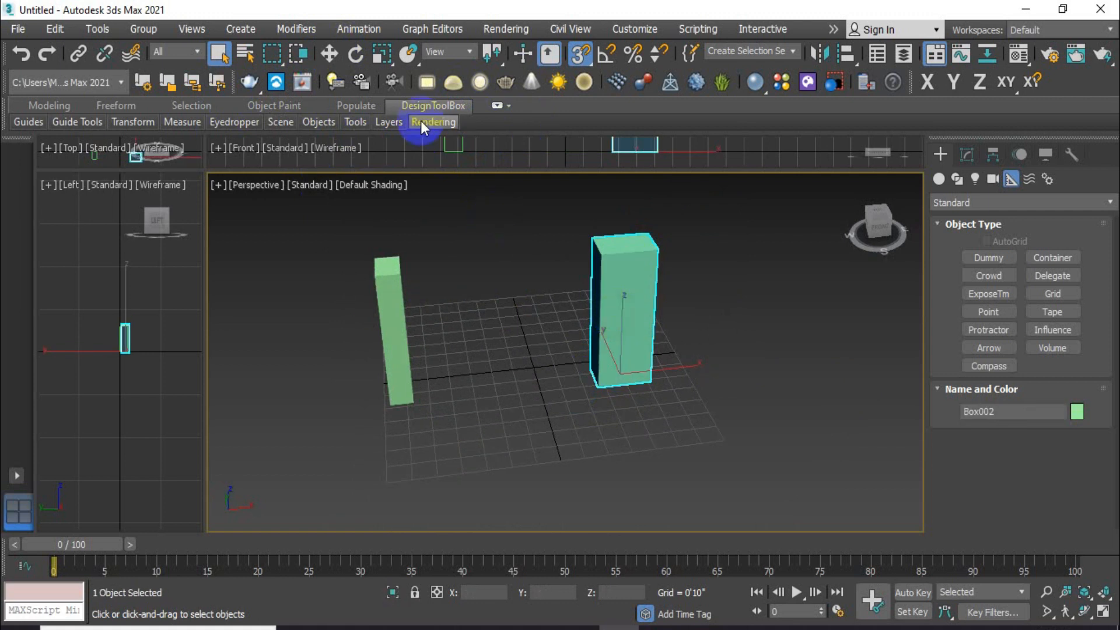
{"action": "right_click", "coordinate": [330, 55]}
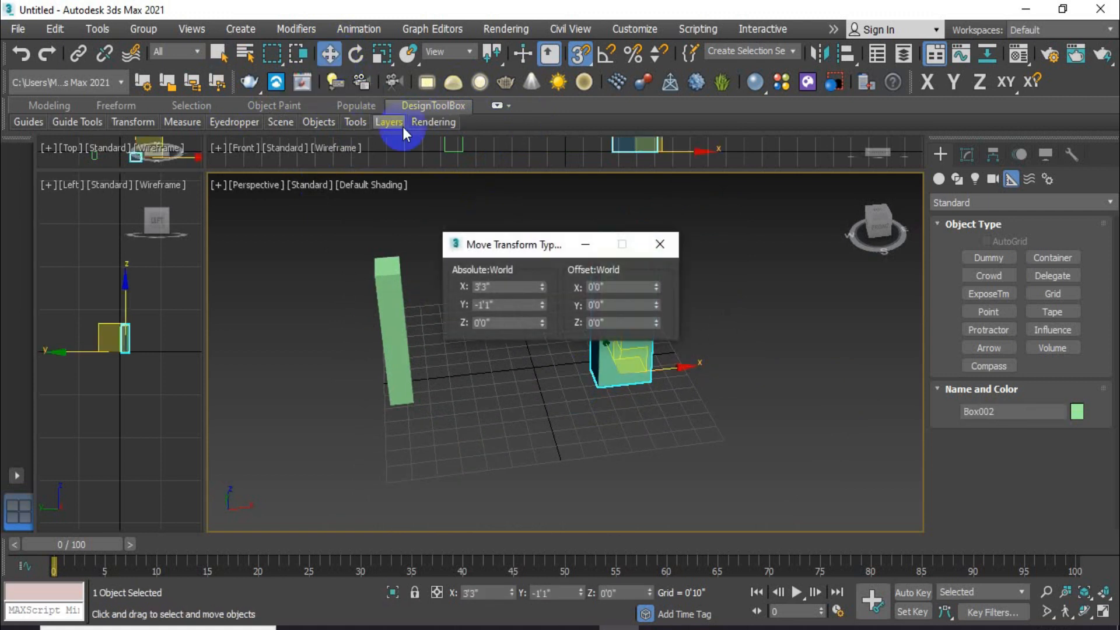
{"action": "left_click_drag", "start_coordinate": [549, 244], "coordinate": [367, 358]}
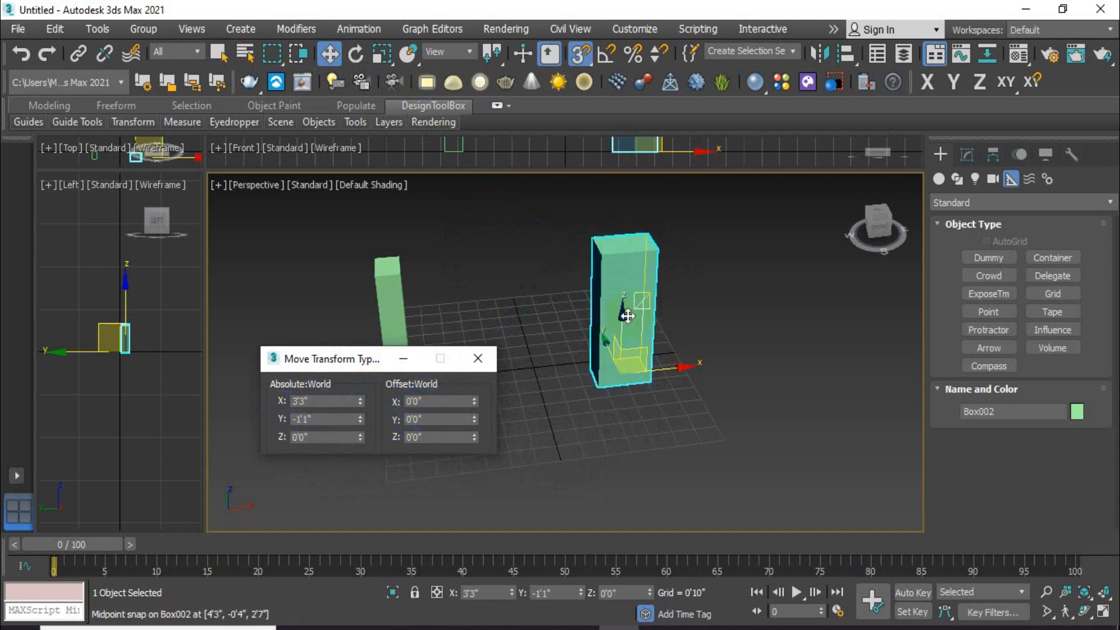
{"action": "scroll", "coordinate": [530, 374], "scroll_direction": "up", "scroll_amount": 6}
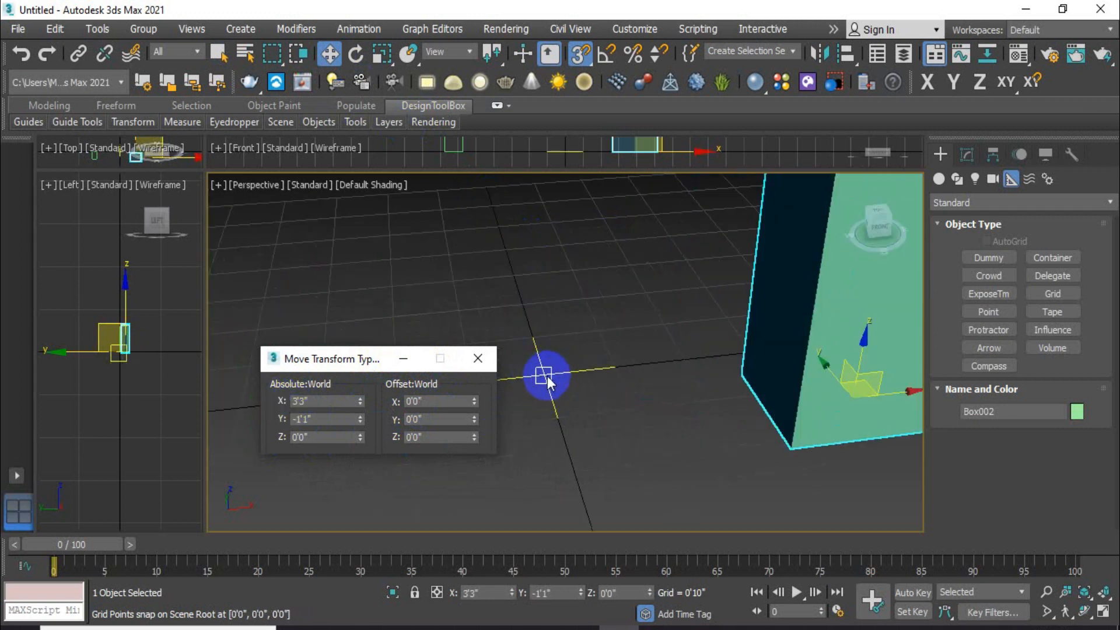
{"action": "scroll", "coordinate": [546, 379], "scroll_direction": "down", "scroll_amount": 6}
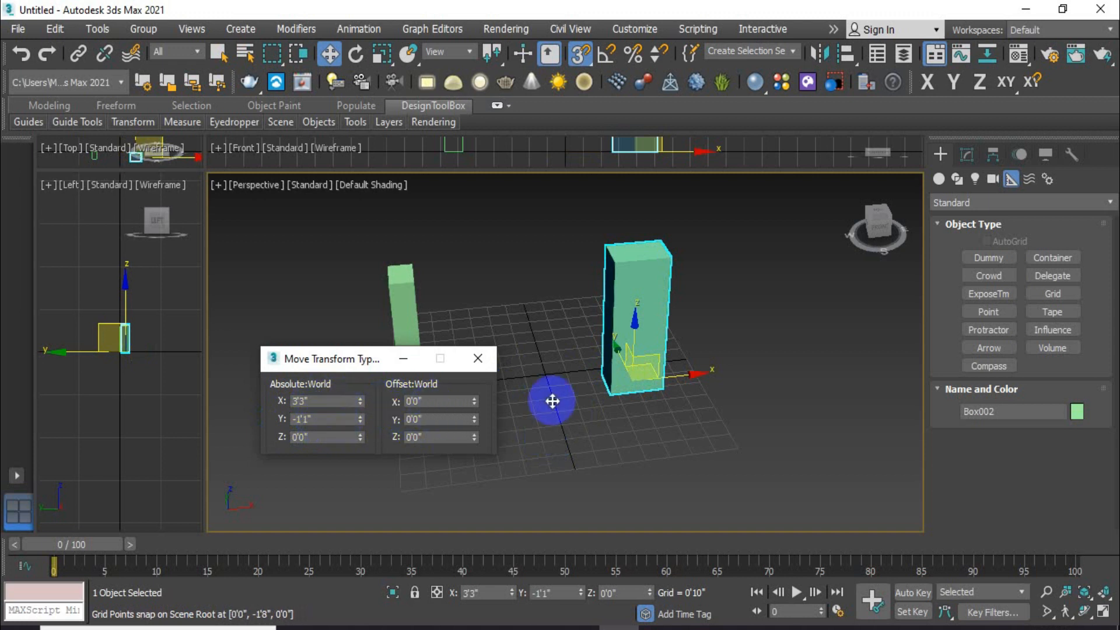
{"action": "double_click", "coordinate": [446, 401]}
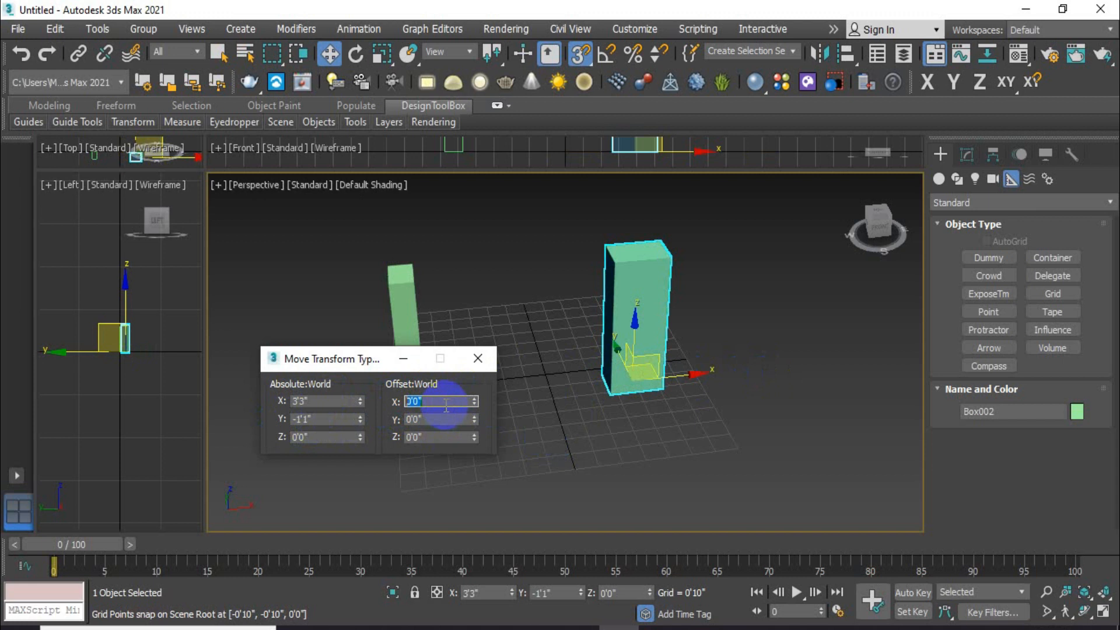
{"action": "type", "text": "5'"}
{"action": "key", "text": "Return"}
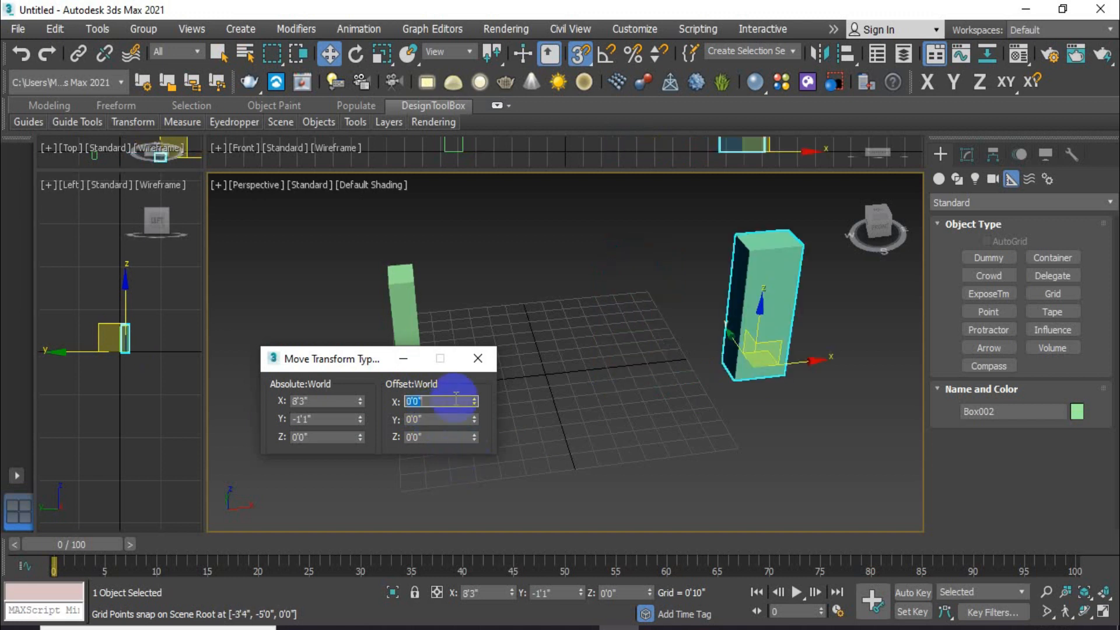
{"action": "left_click", "coordinate": [488, 357]}
{"action": "left_click", "coordinate": [1044, 315]}
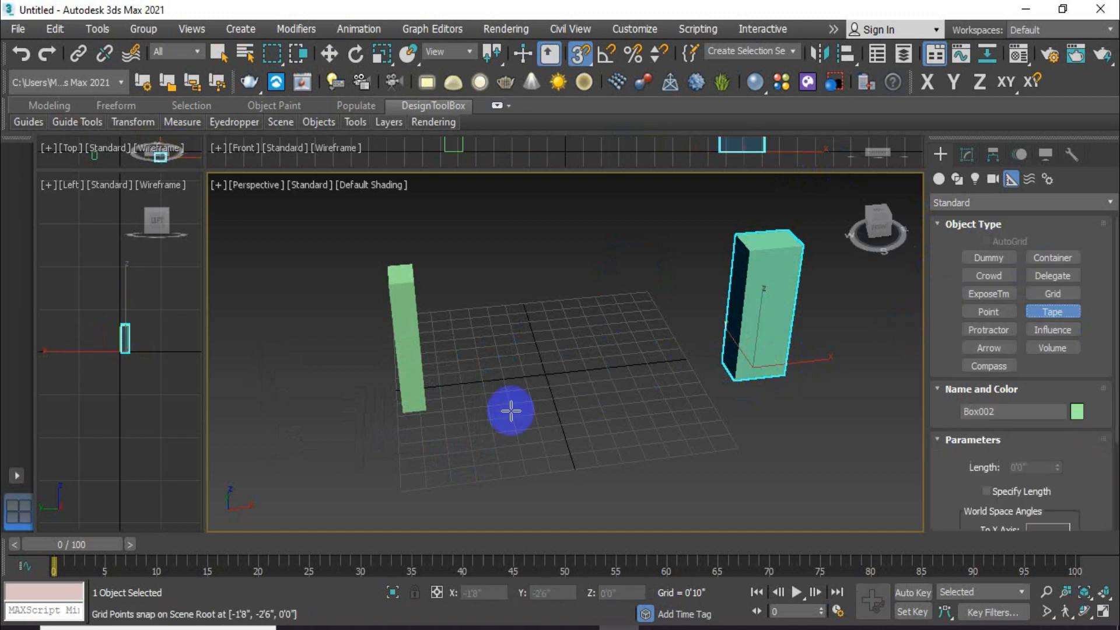
Step: Measure 12'0" between the box bases with a tape, then select and delete that tape
{"action": "left_click_drag", "start_coordinate": [424, 408], "coordinate": [733, 379]}
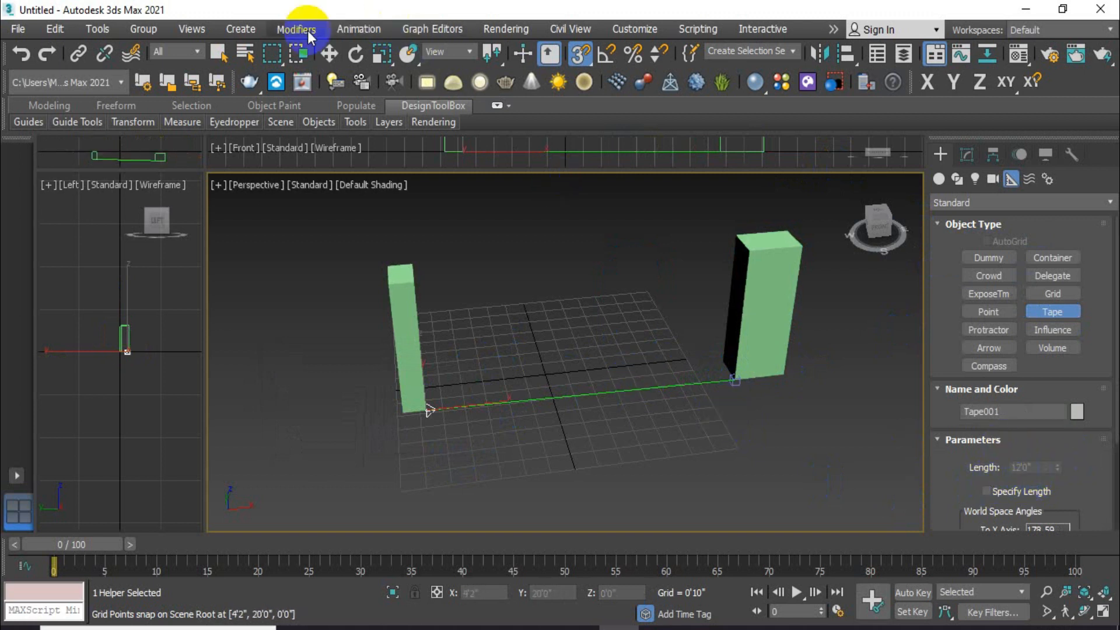
{"action": "left_click", "coordinate": [219, 53]}
{"action": "left_click", "coordinate": [551, 449]}
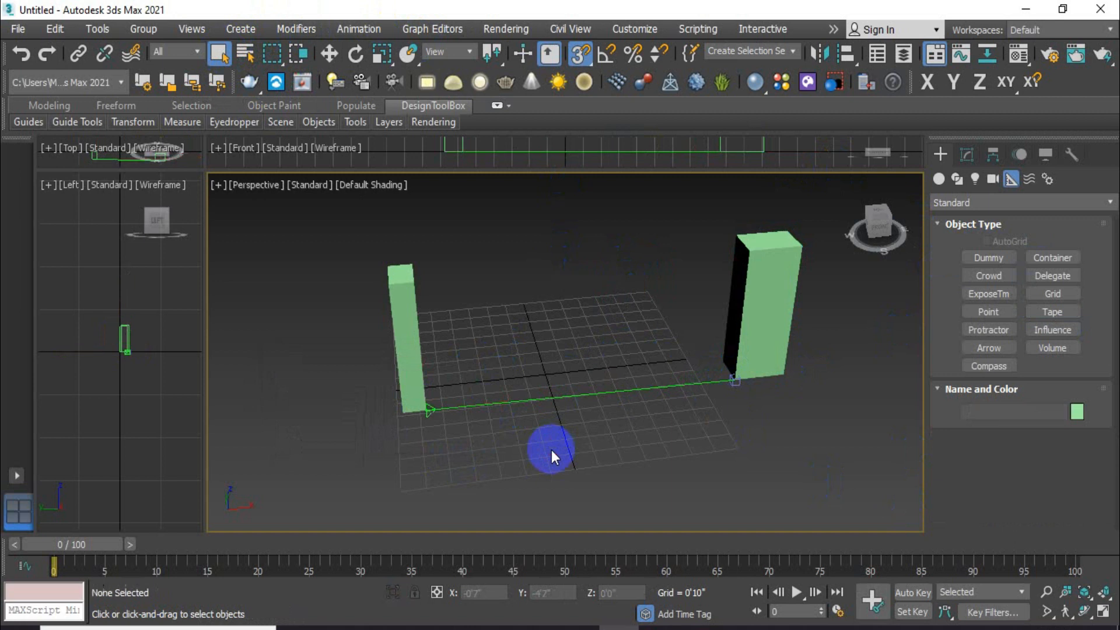
{"action": "left_click", "coordinate": [606, 391]}
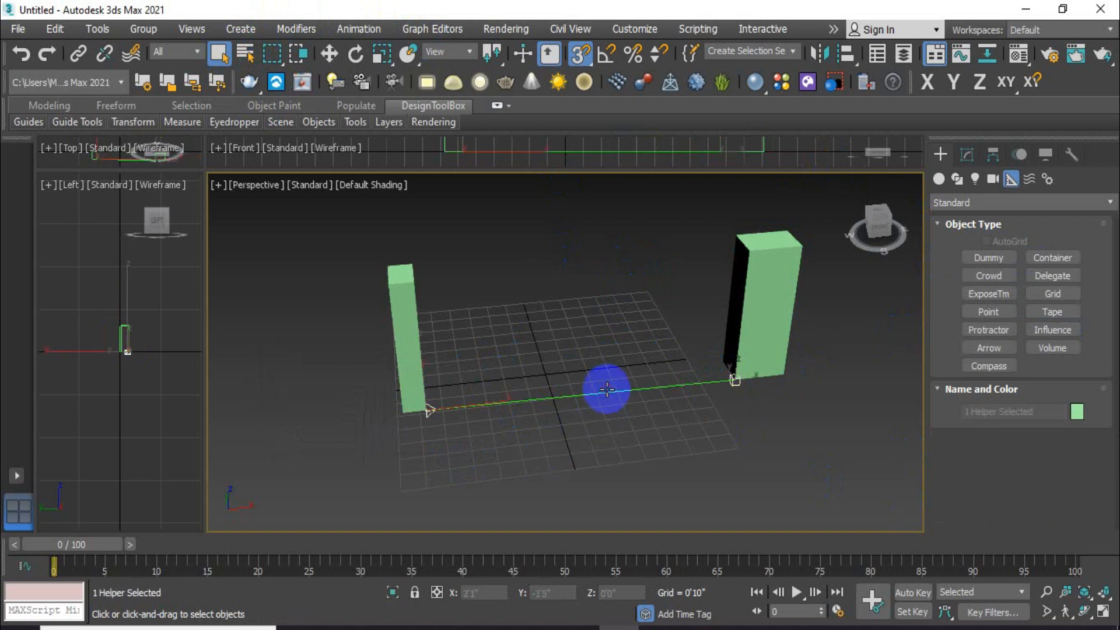
{"action": "left_click", "coordinate": [610, 443]}
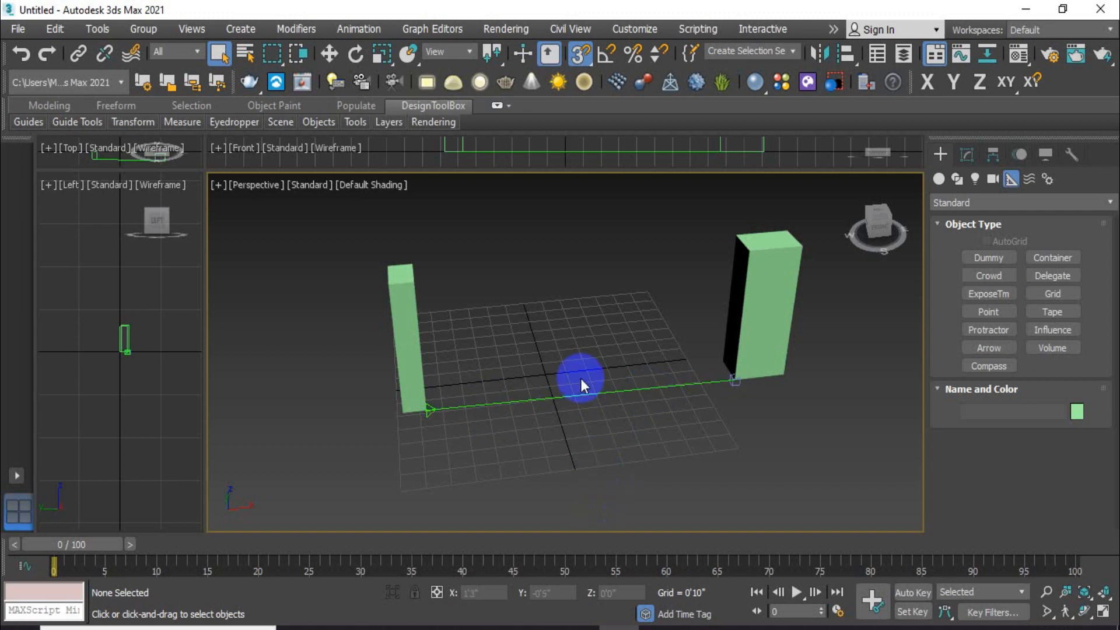
{"action": "left_click", "coordinate": [559, 397]}
{"action": "key", "text": "Delete"}
Step: Stretch a new tape from Box002's base corner along its bottom edge
{"action": "scroll", "coordinate": [778, 391], "scroll_direction": "up", "scroll_amount": 5}
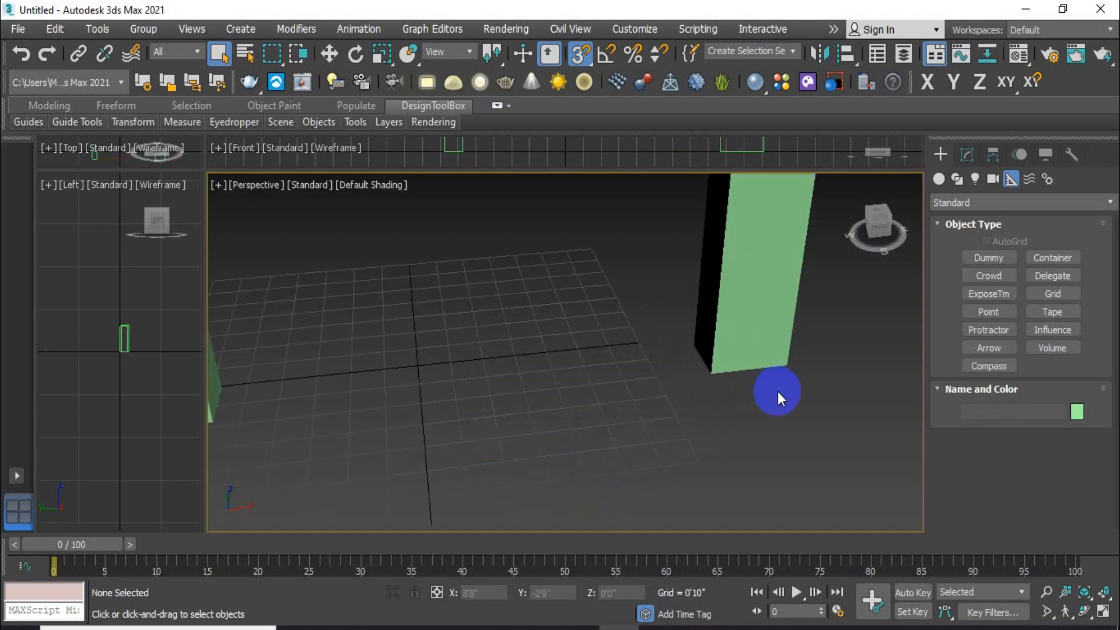
{"action": "scroll", "coordinate": [713, 429], "scroll_direction": "down", "scroll_amount": 5}
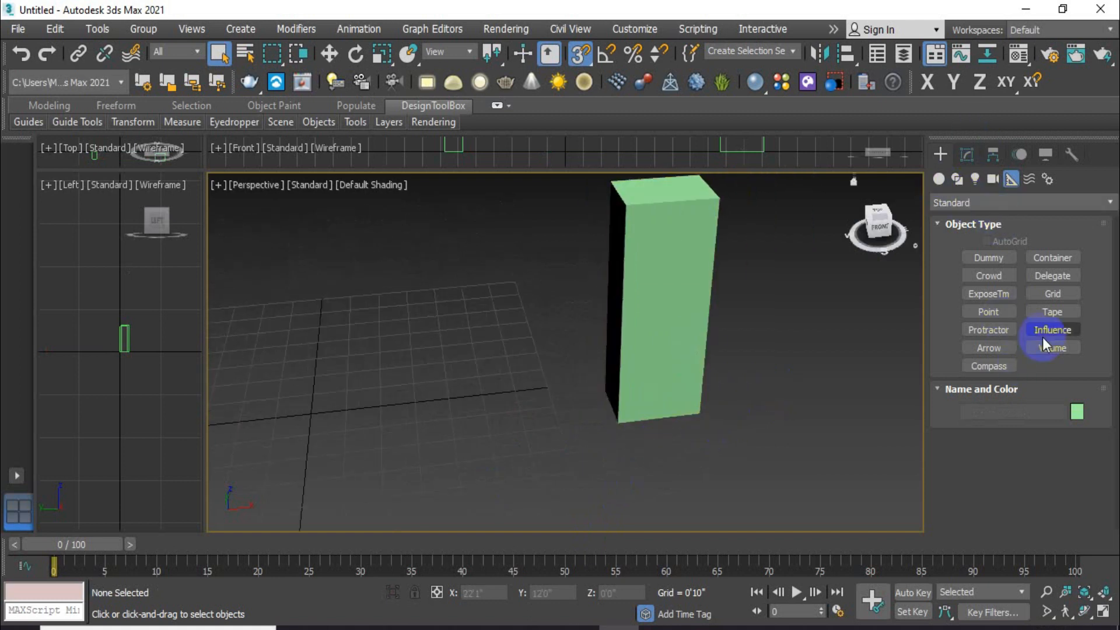
{"action": "left_click", "coordinate": [1014, 333]}
{"action": "left_click_drag", "start_coordinate": [617, 420], "coordinate": [700, 412]}
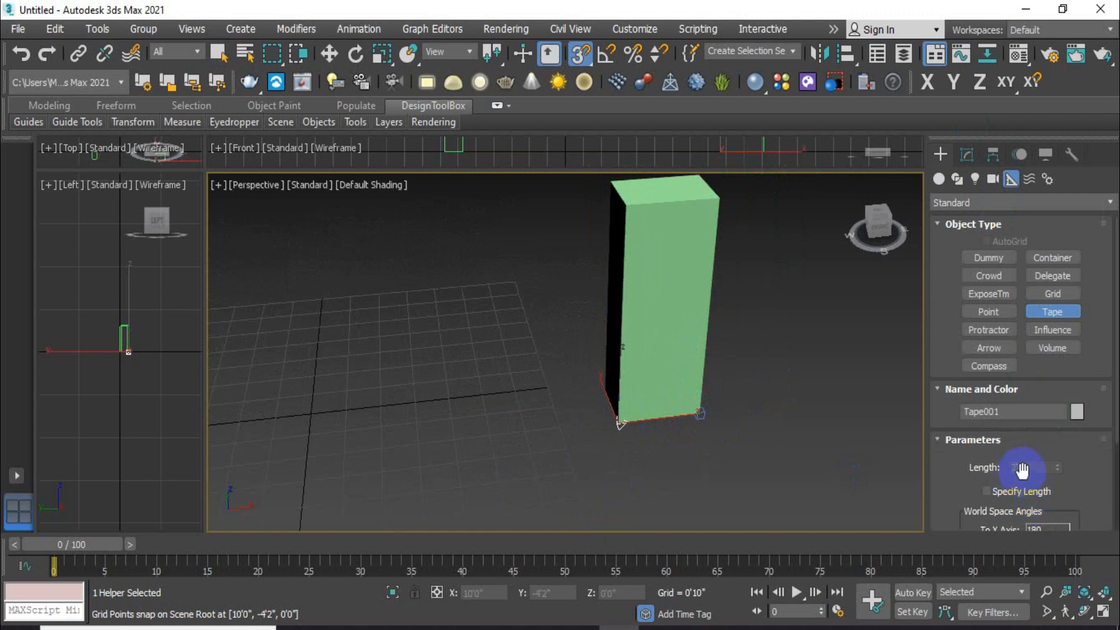
Step: Select Box002 and read its size: Length 1'4", Width 2'0", Height 5'3"
{"action": "left_click", "coordinate": [220, 53]}
{"action": "left_click", "coordinate": [680, 305]}
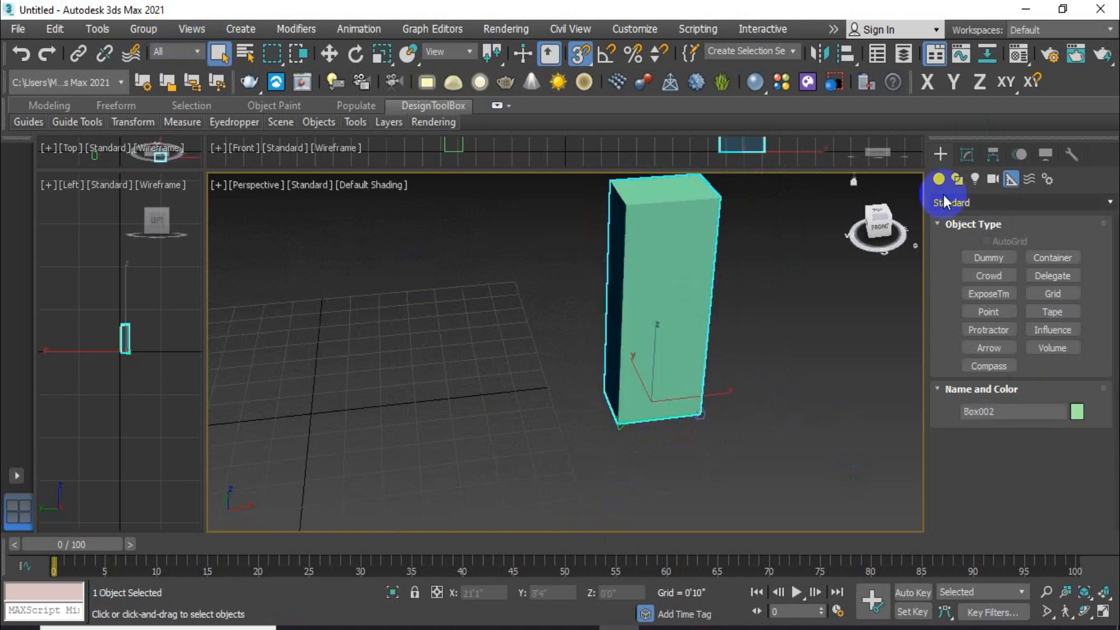
{"action": "left_click", "coordinate": [966, 155]}
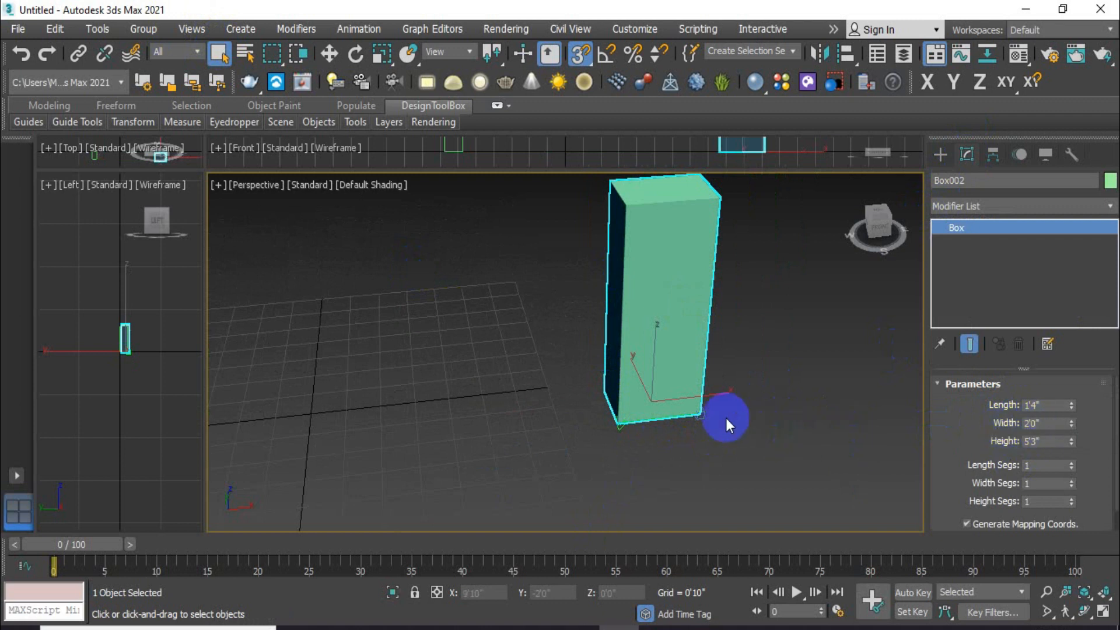
{"action": "left_click", "coordinate": [698, 413]}
{"action": "scroll", "coordinate": [677, 422], "scroll_direction": "down", "scroll_amount": 2}
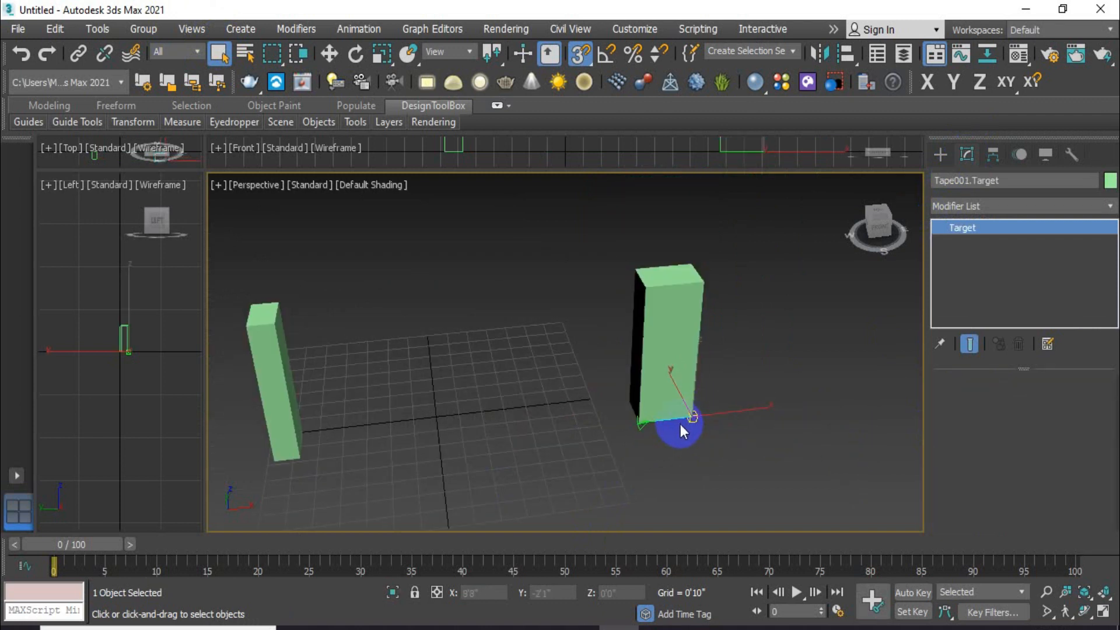
Step: Deselect everything, reframe both boxes, and cancel Tape creation back to Select Object
{"action": "left_click", "coordinate": [709, 419]}
{"action": "scroll", "coordinate": [709, 419], "scroll_direction": "down", "scroll_amount": 2}
{"action": "scroll", "coordinate": [560, 415], "scroll_direction": "up", "scroll_amount": 4}
{"action": "mouse_move", "coordinate": [571, 442]}
{"action": "middle_mouse_down"}
{"action": "mouse_move", "coordinate": [551, 431]}
{"action": "mouse_move", "coordinate": [584, 413]}
{"action": "mouse_move", "coordinate": [560, 411]}
{"action": "mouse_move", "coordinate": [577, 414]}
{"action": "mouse_move", "coordinate": [567, 433]}
{"action": "middle_mouse_up"}
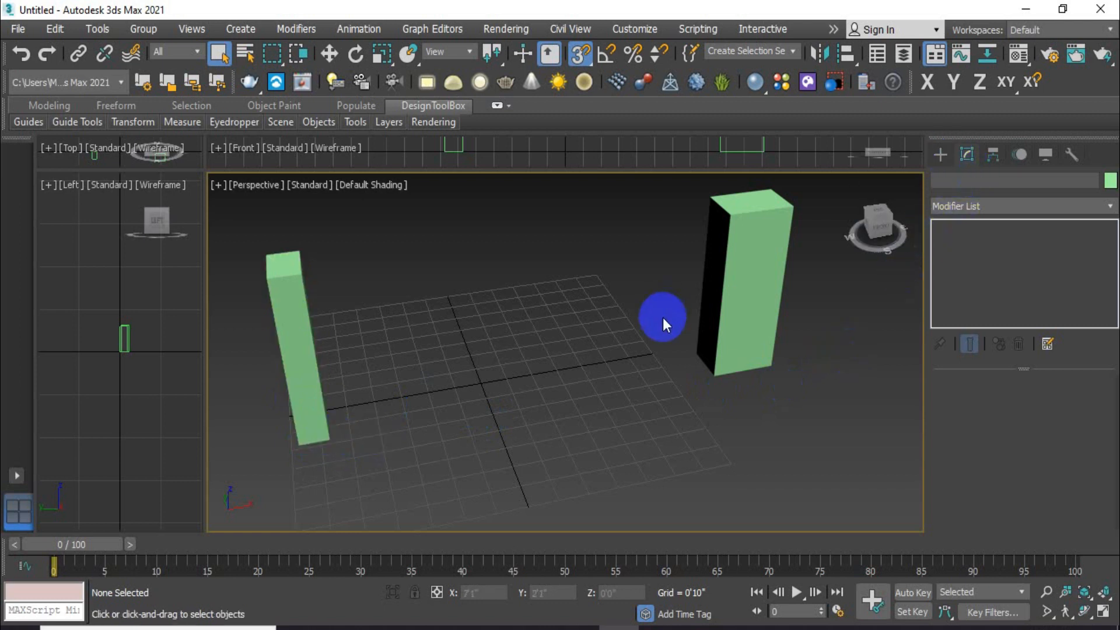
{"action": "left_click", "coordinate": [940, 155]}
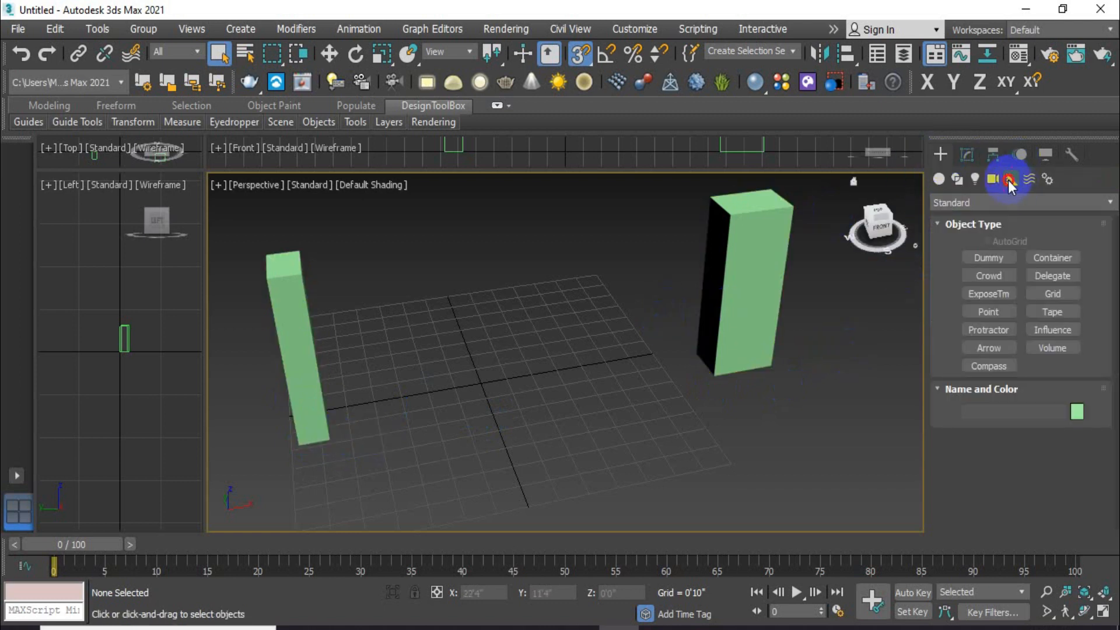
{"action": "left_click", "coordinate": [1053, 312]}
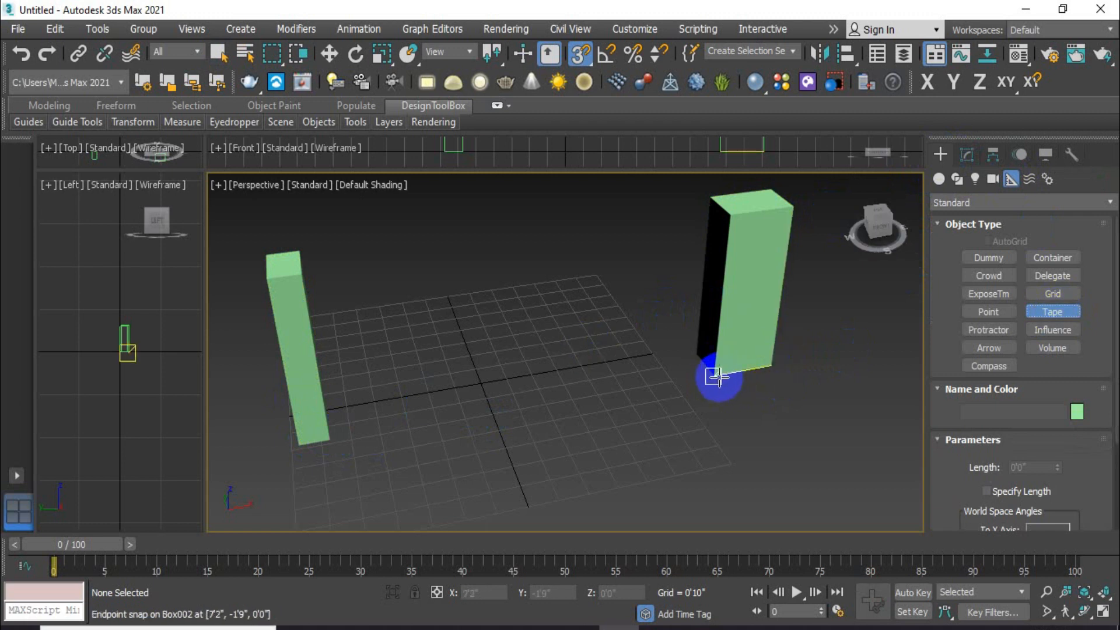
{"action": "left_click", "coordinate": [218, 54]}
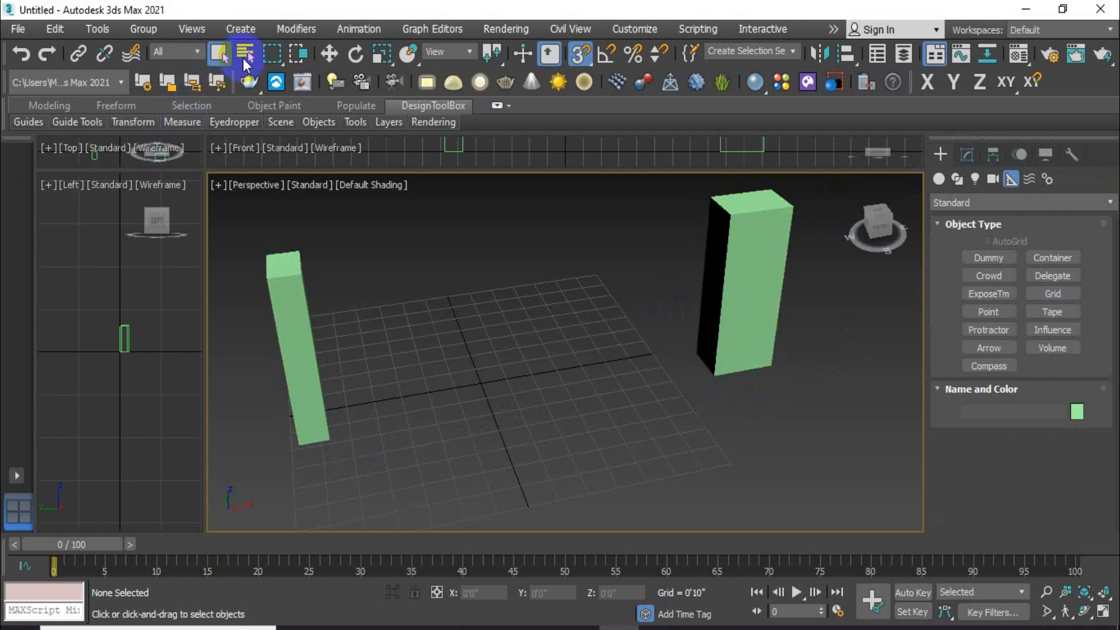